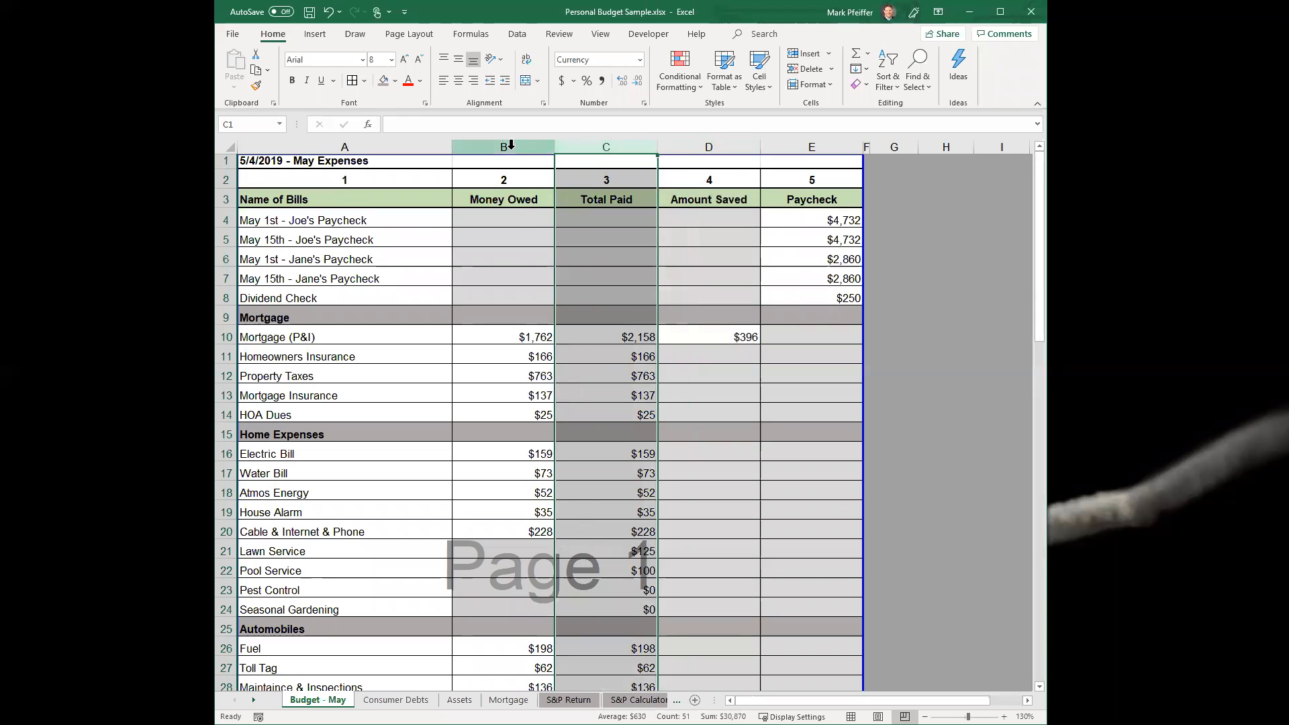
- Review the Money Owed, Total Paid and Amount Saved columns and the mortgage savings formula in D10
left_click_drag(504, 147, 625, 147)
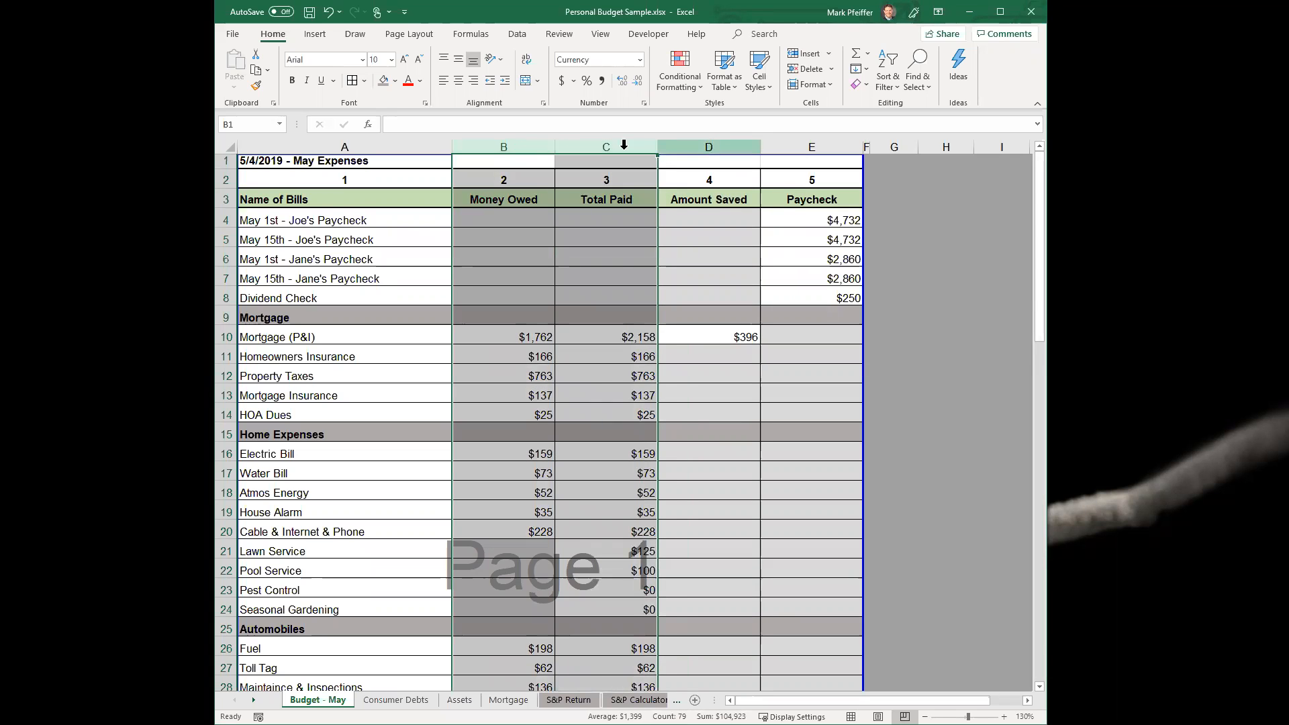
left_click(534, 147)
left_click(606, 147)
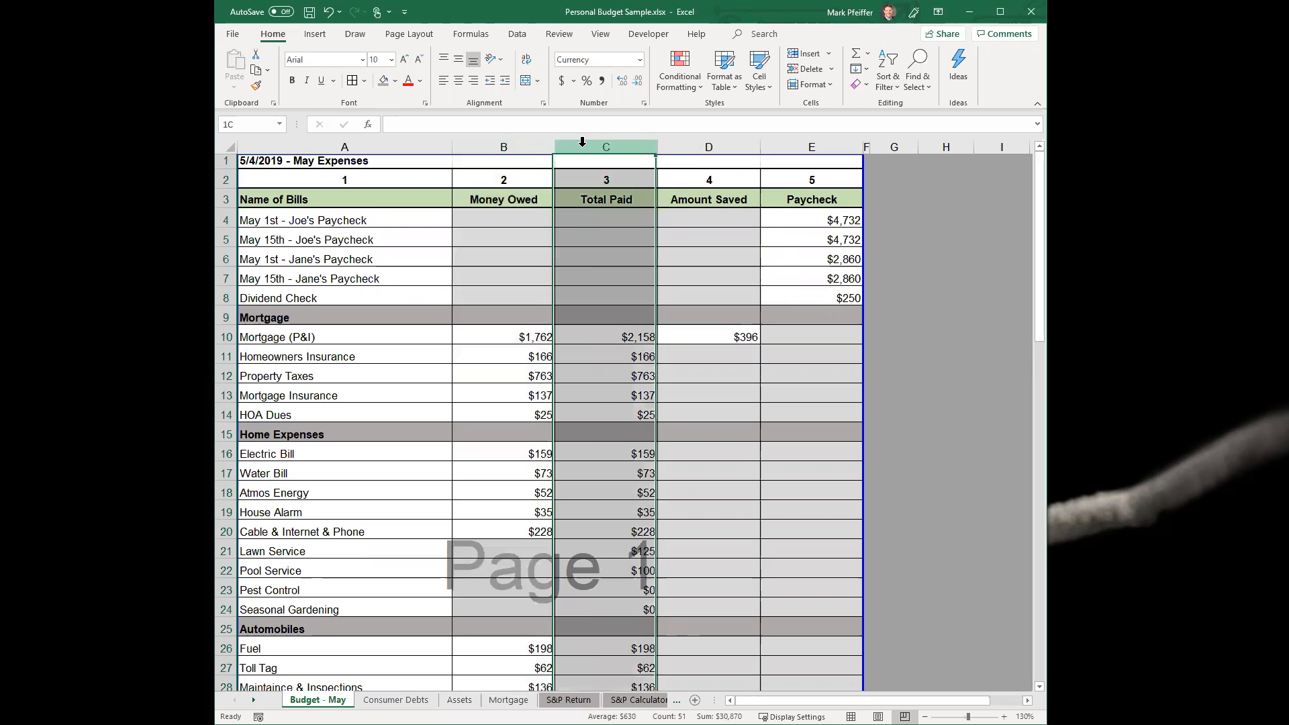
left_click(691, 148)
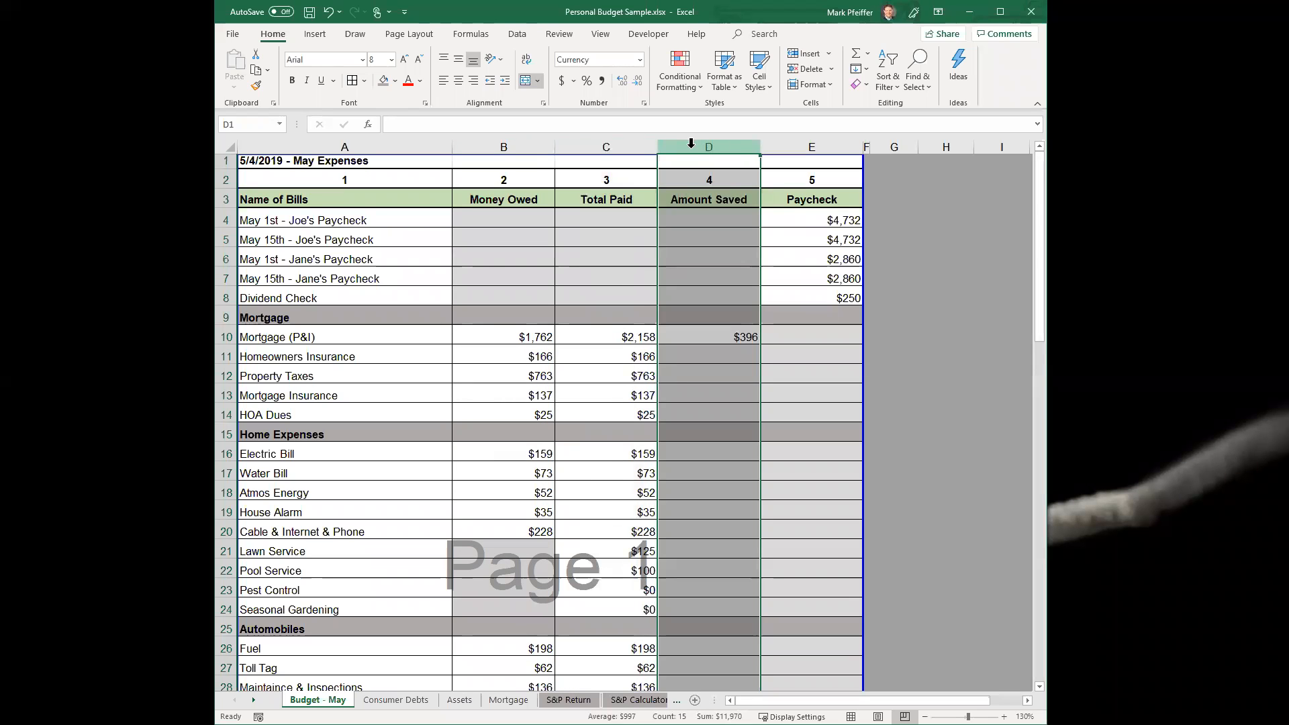
left_click(738, 342)
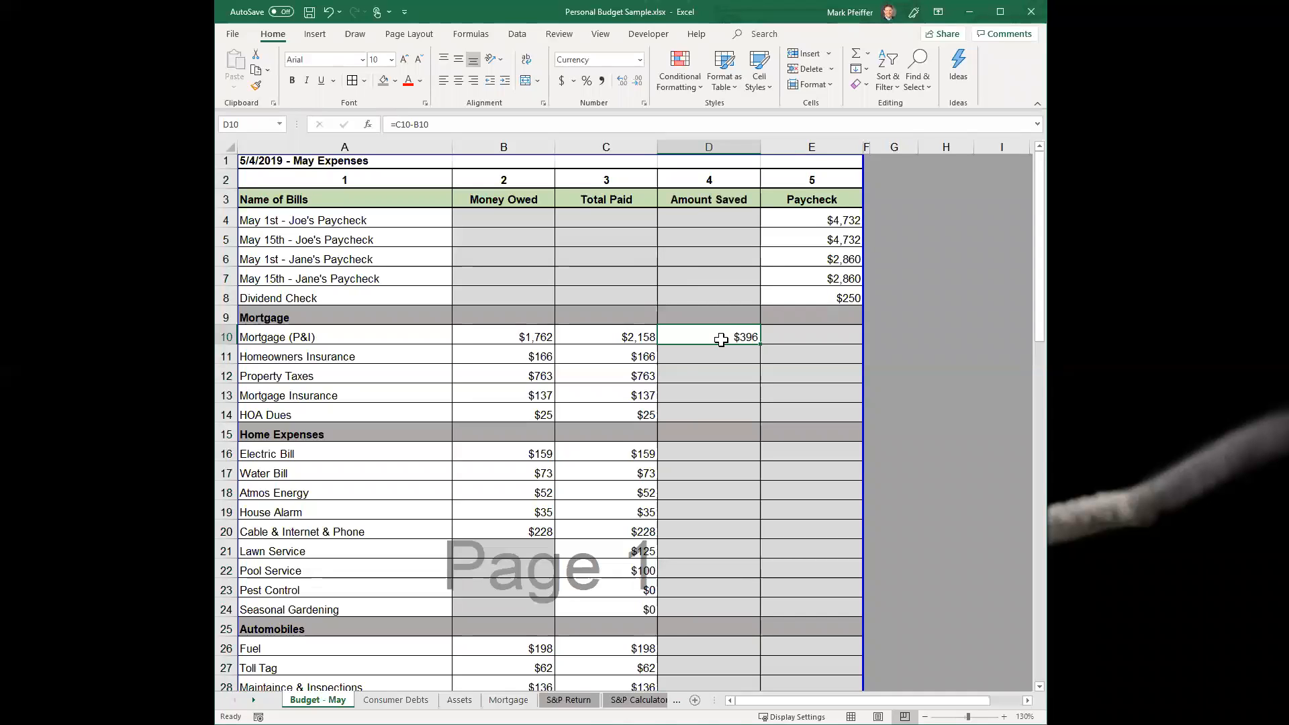
left_click(643, 337)
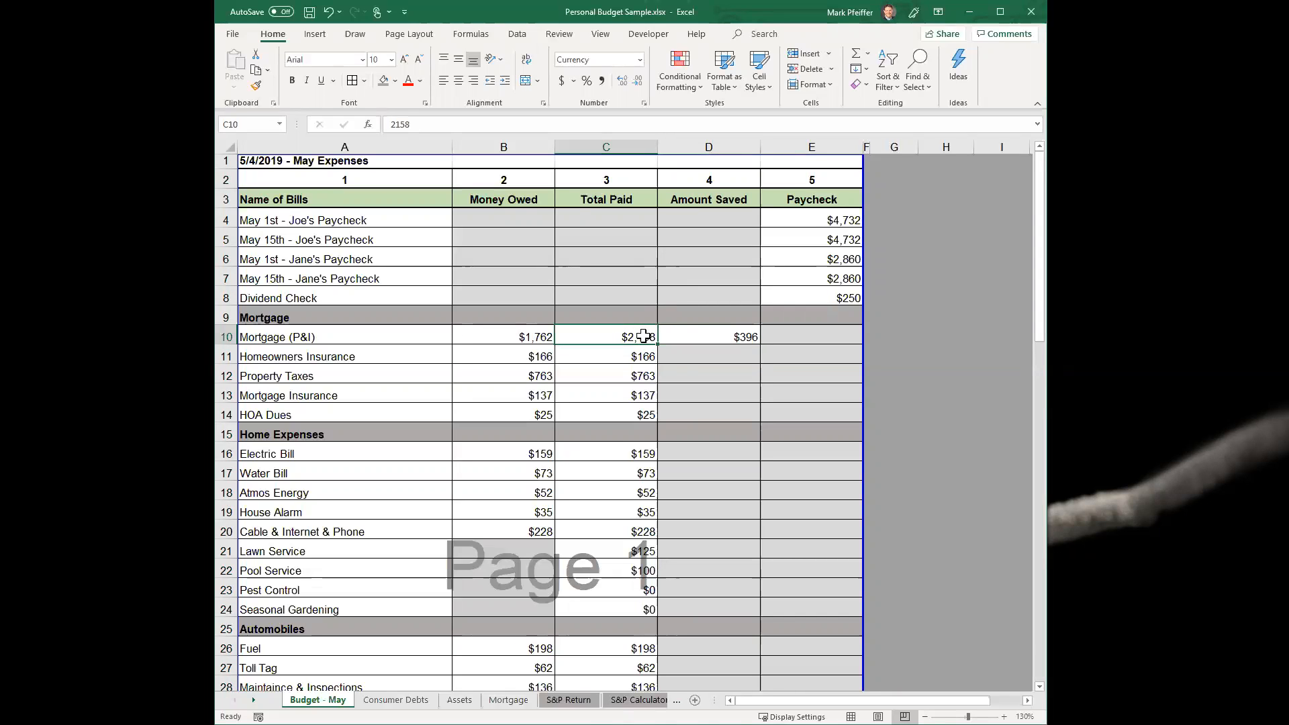
left_click(709, 336)
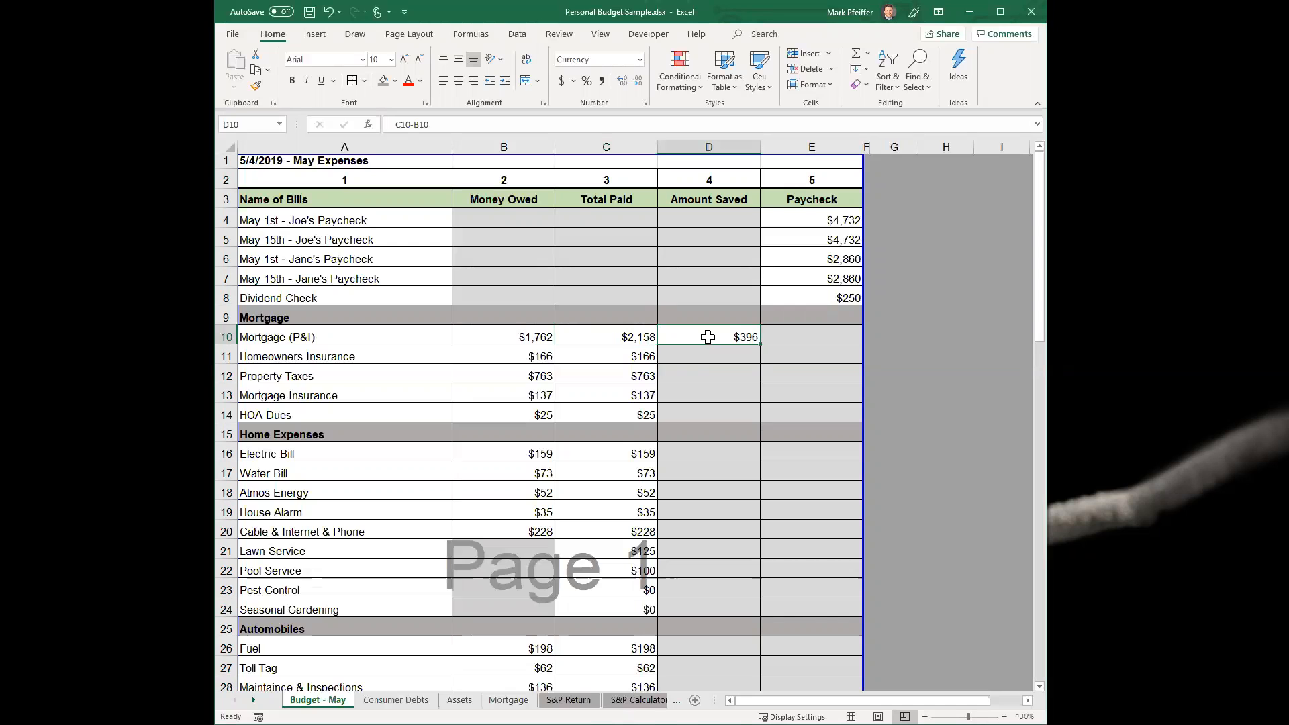
scroll(708, 336, "down", 1)
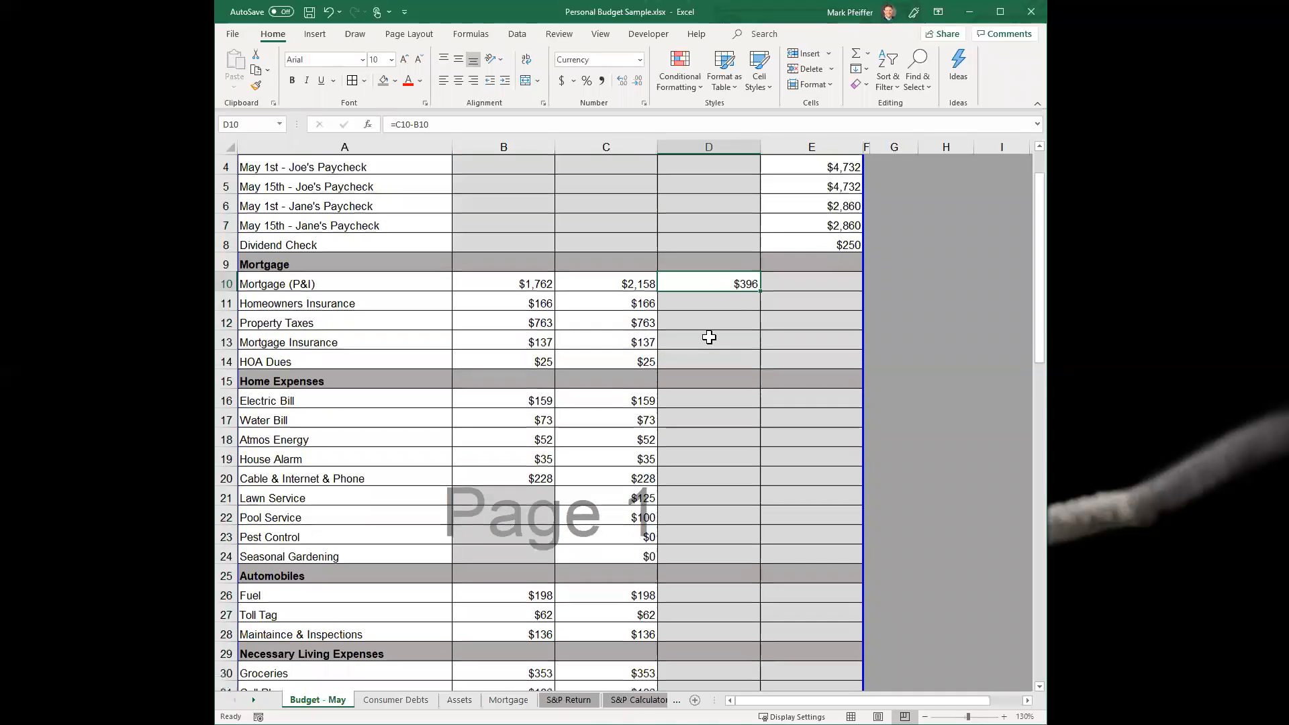
scroll(708, 337, "down", 1)
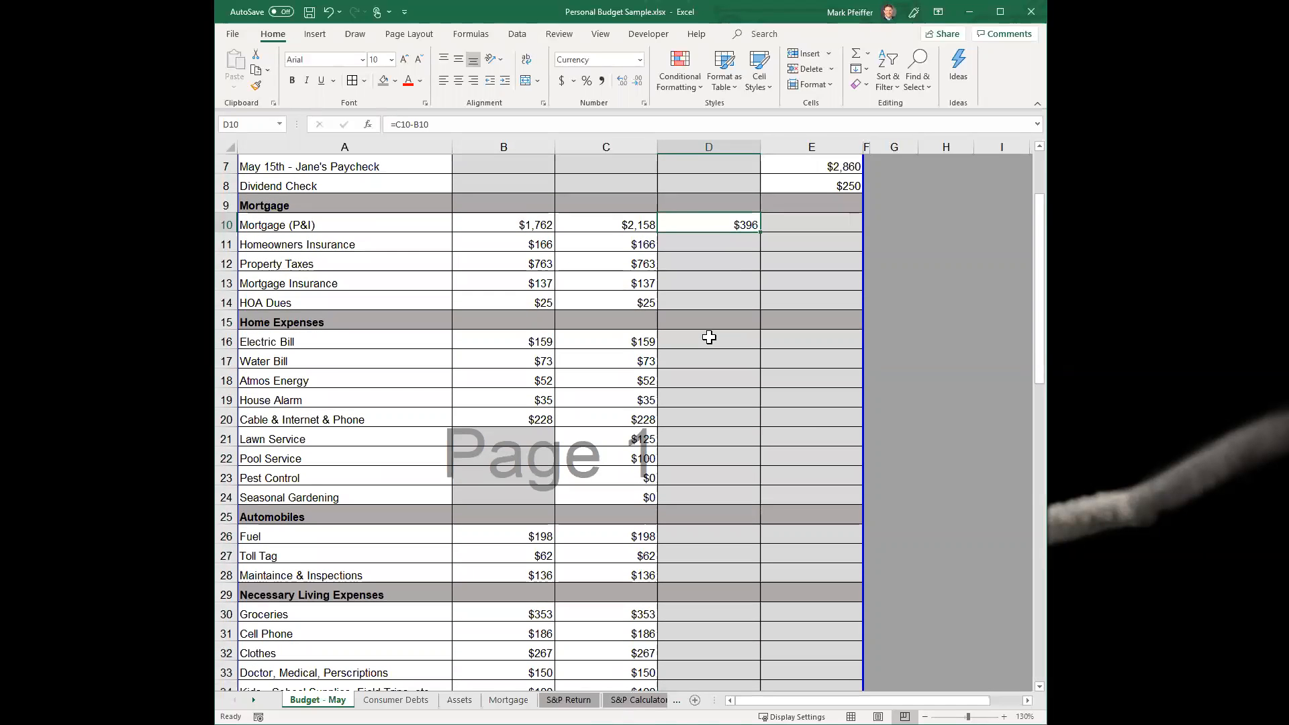
scroll(709, 336, "down", 2)
scroll(708, 337, "down", 1)
scroll(709, 337, "down", 2)
scroll(709, 336, "down", 2)
scroll(708, 337, "down", 2)
scroll(708, 337, "down", 2)
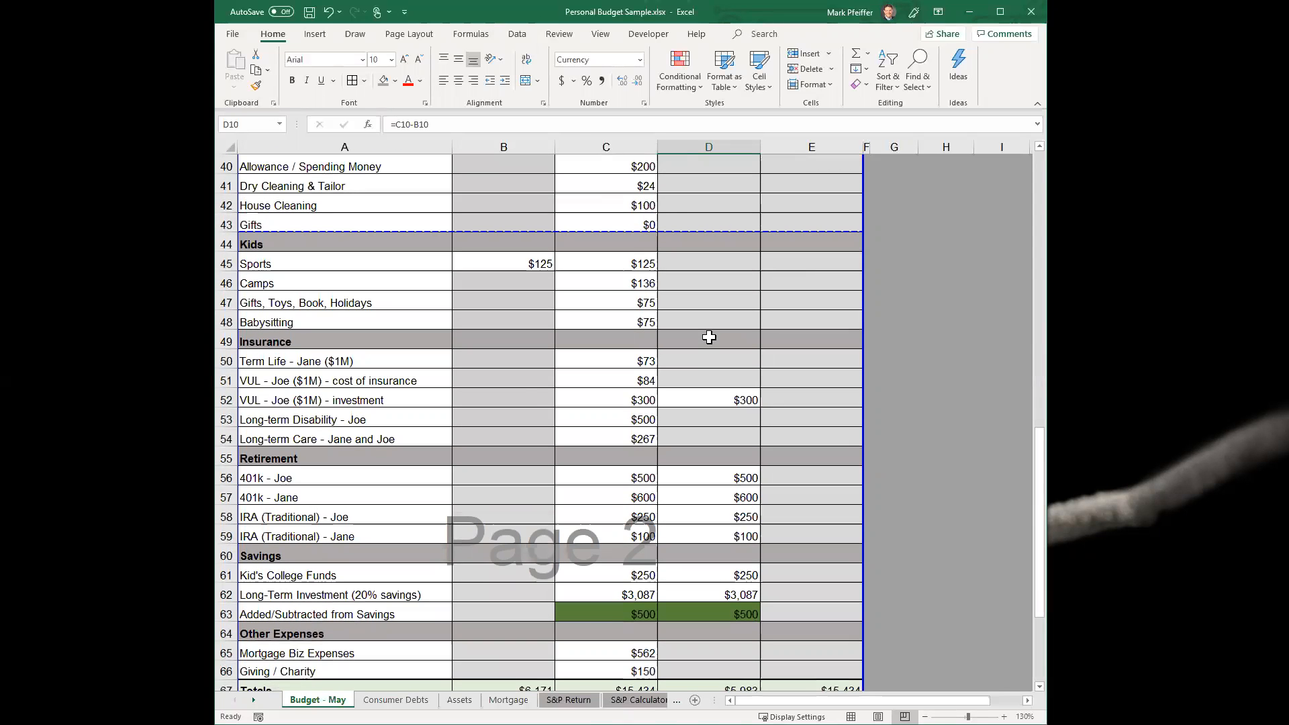
- Check the VUL insurance and investment rows and May's total saved in D67
left_click(416, 378)
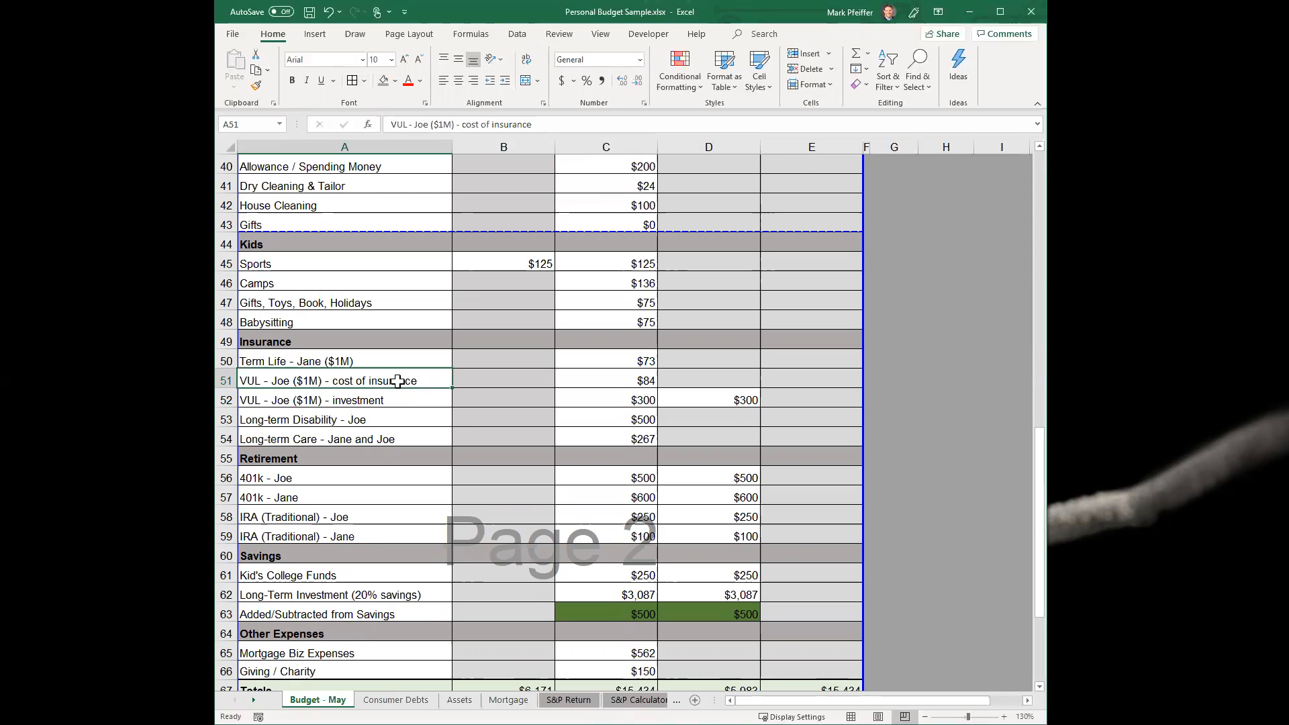
left_click(592, 381)
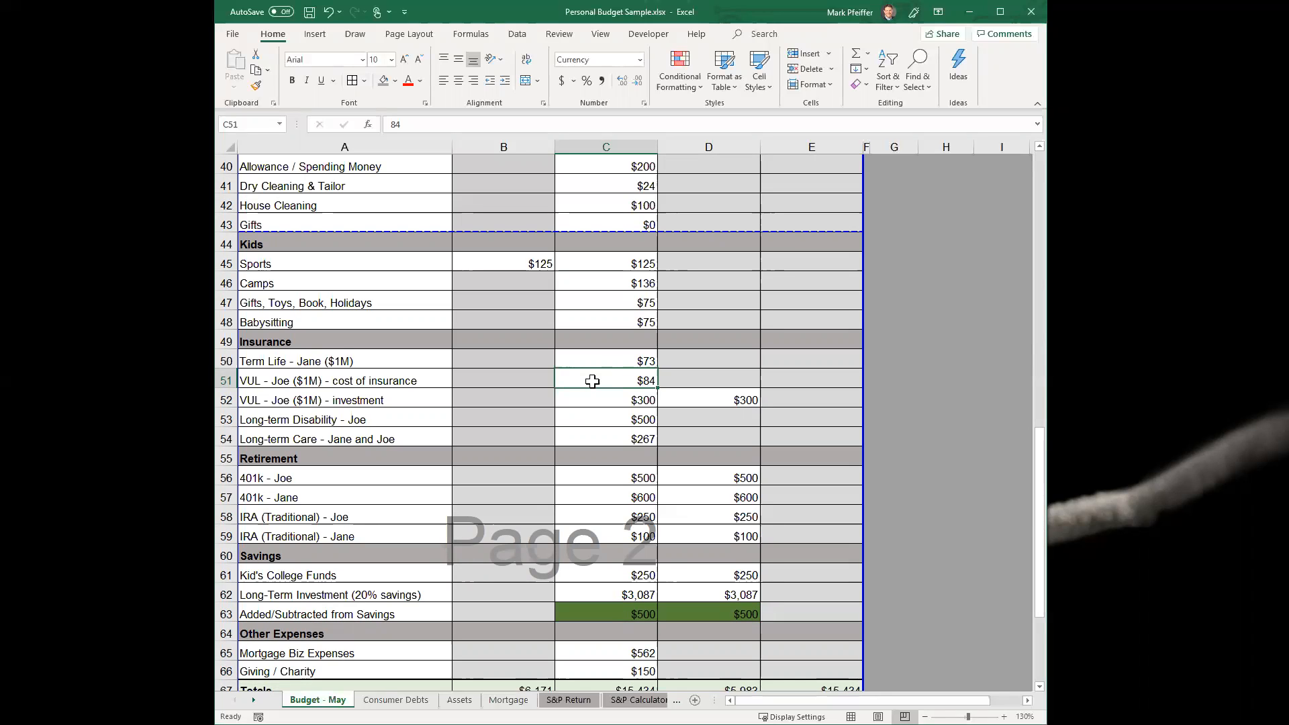
left_click_drag(412, 383, 607, 386)
left_click_drag(412, 400, 743, 401)
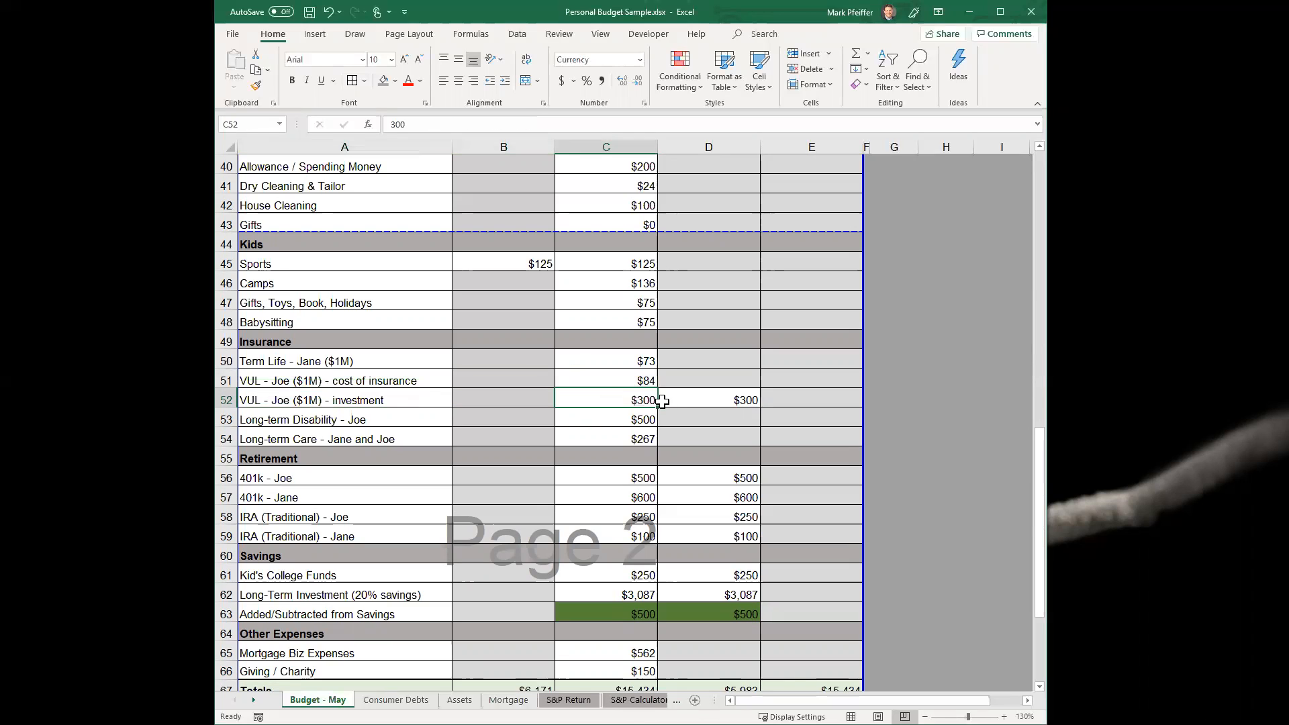
left_click(608, 404)
left_click(695, 402)
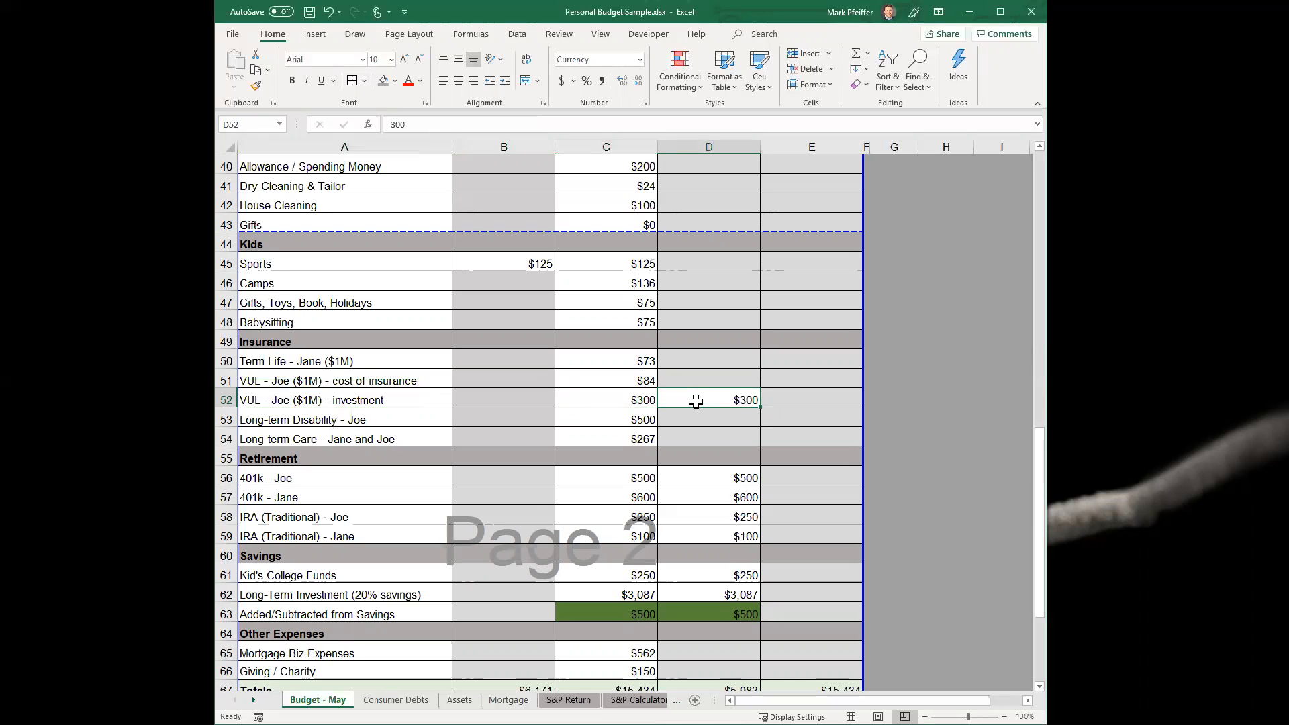
scroll(695, 402, "down", 2)
scroll(695, 402, "down", 2)
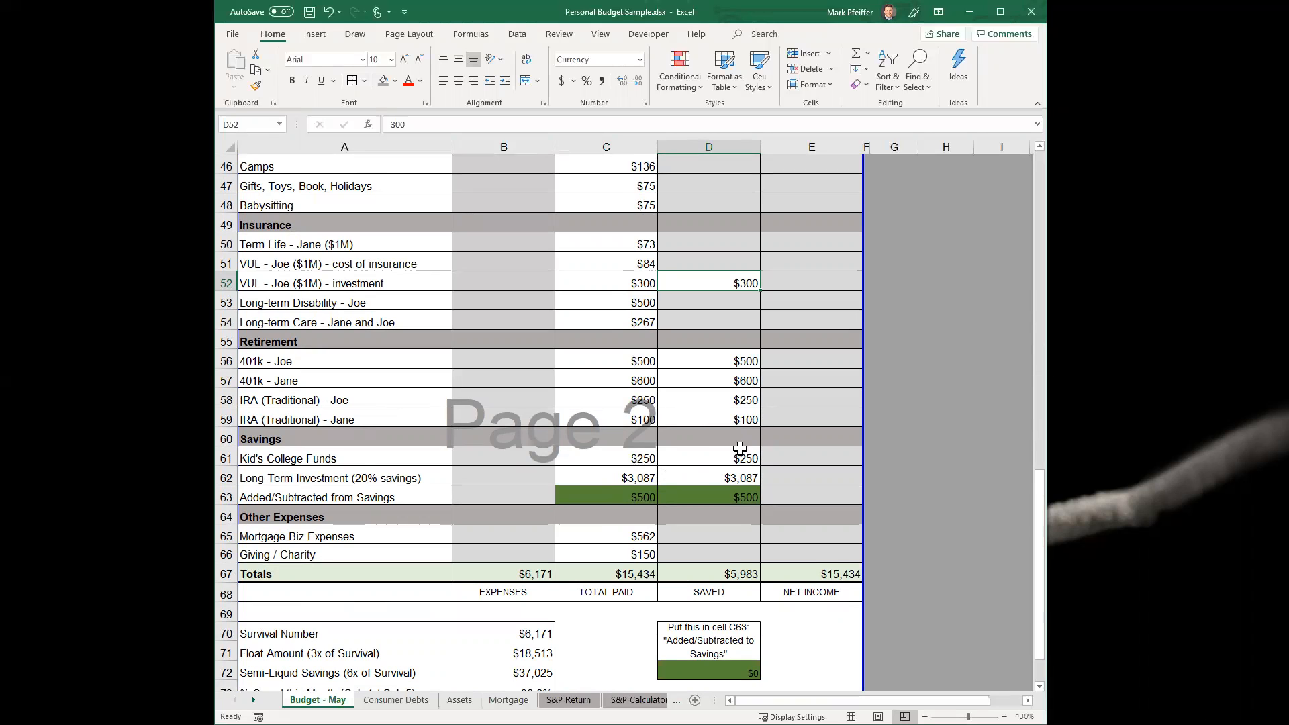
left_click(732, 575)
scroll(711, 580, "down", 1)
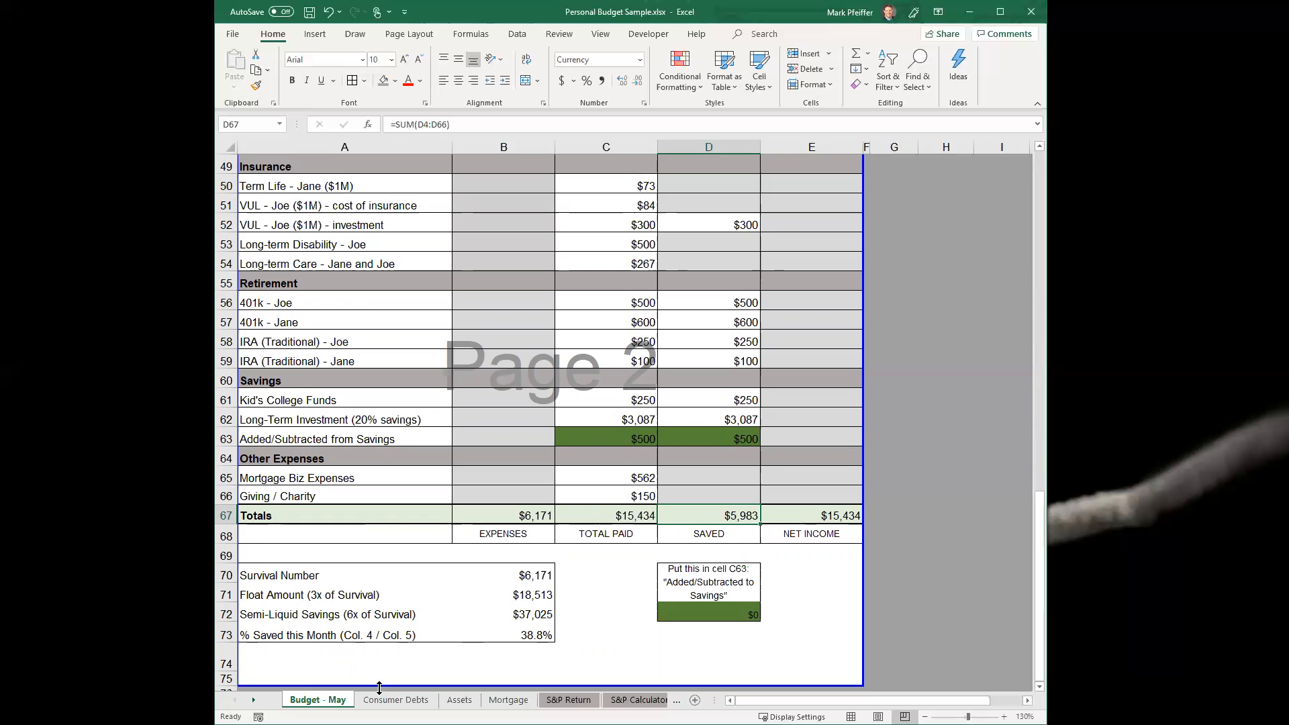
- Replace May's Savings in Assets F37 with 5983 and verify YTD Saved =E36+F37 shows 13,981
left_click(460, 699)
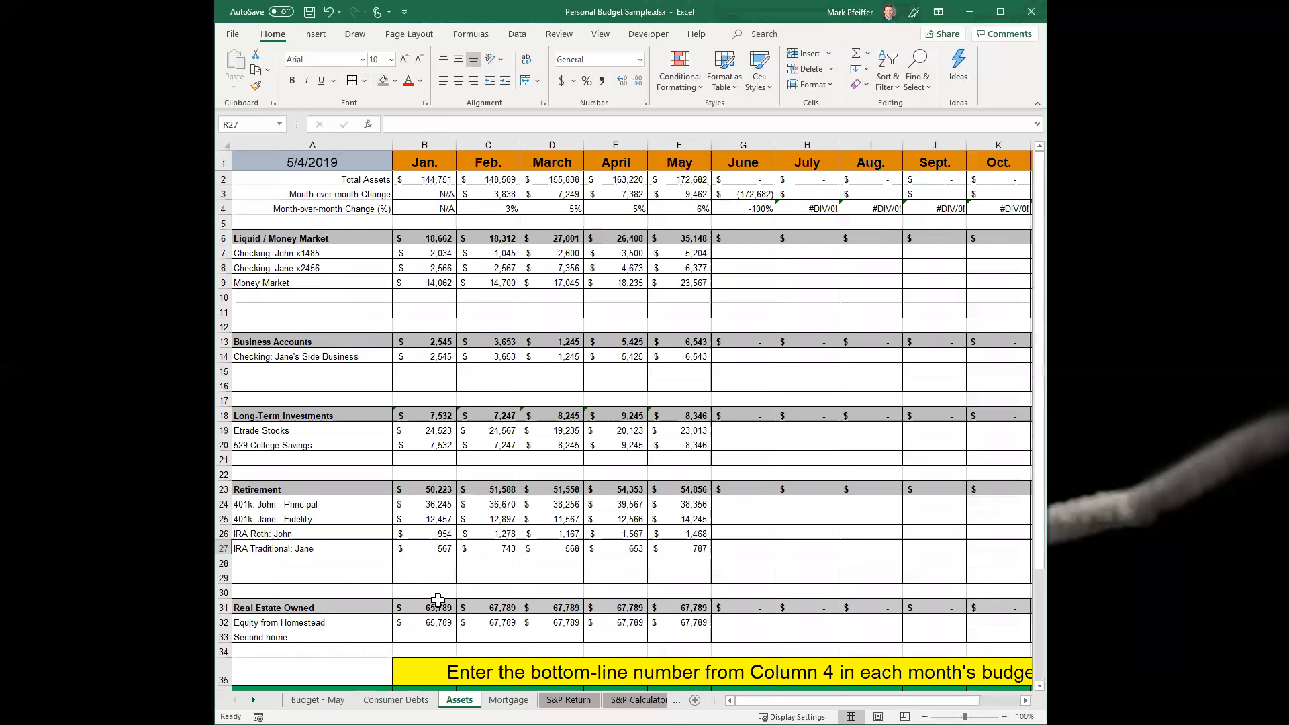
scroll(444, 600, "down", 3)
scroll(464, 590, "down", 3)
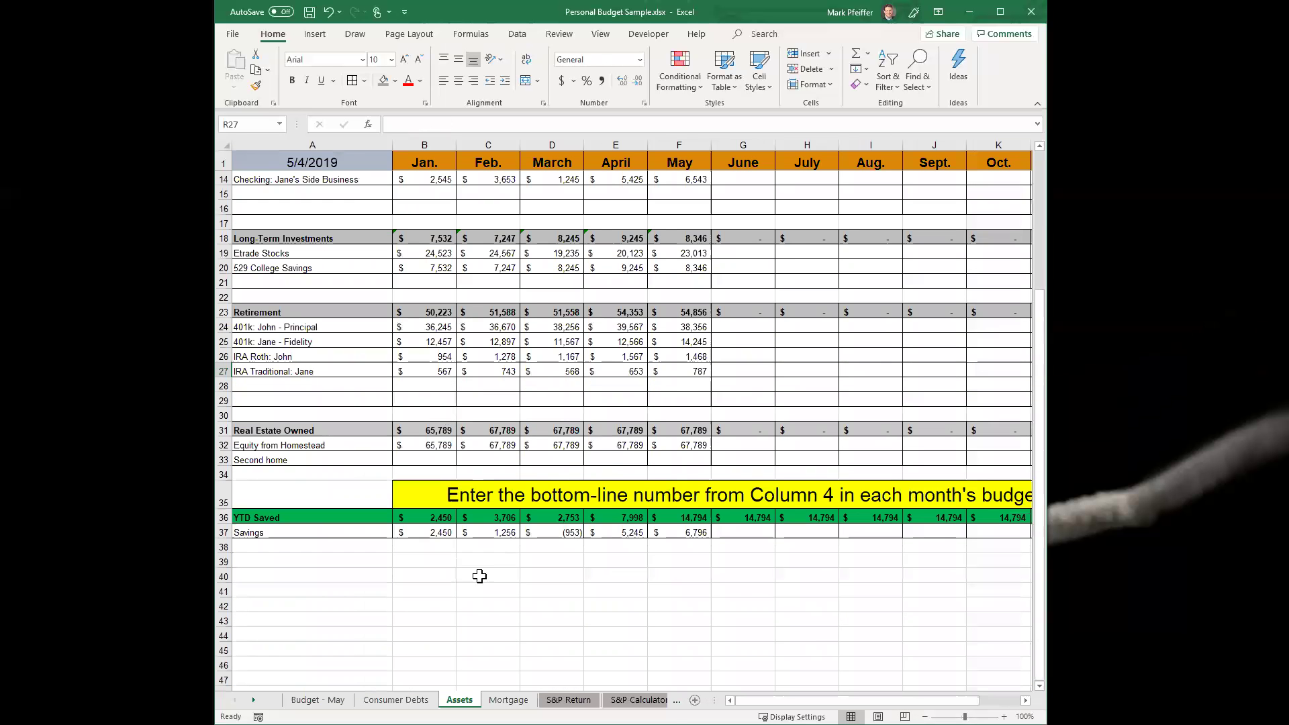
left_click(674, 532)
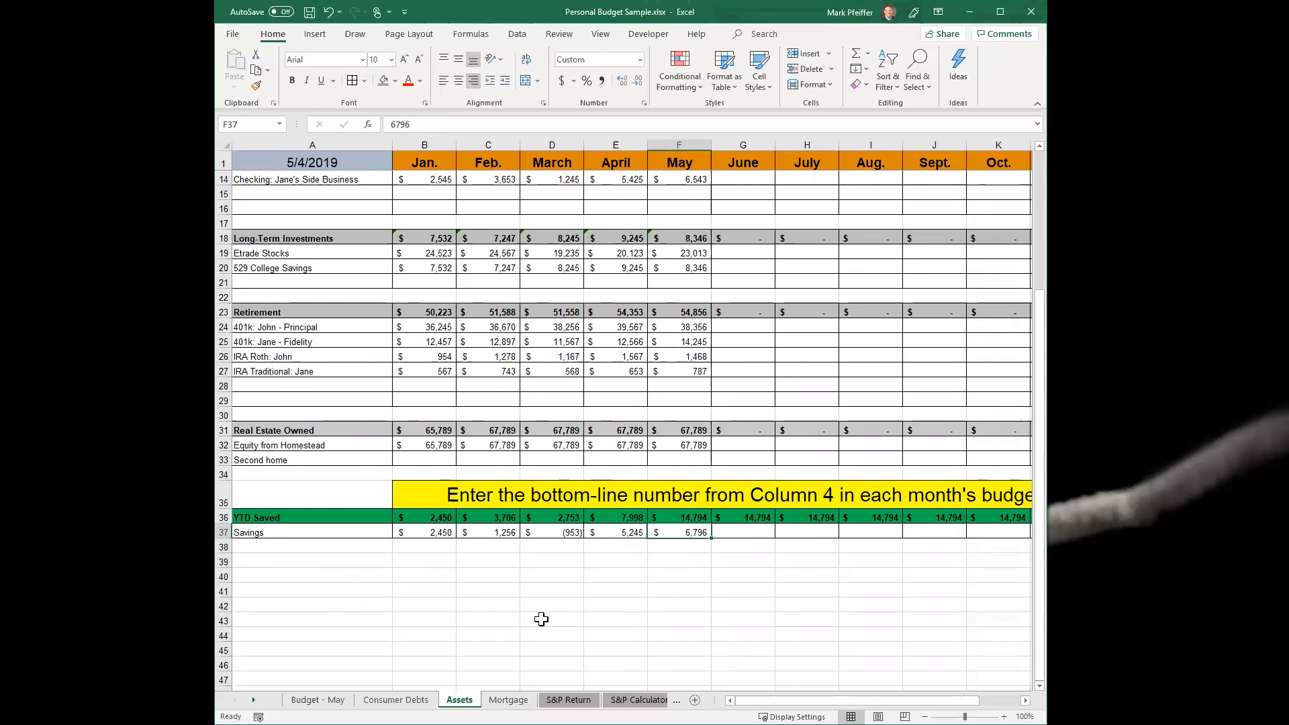
key("Delete")
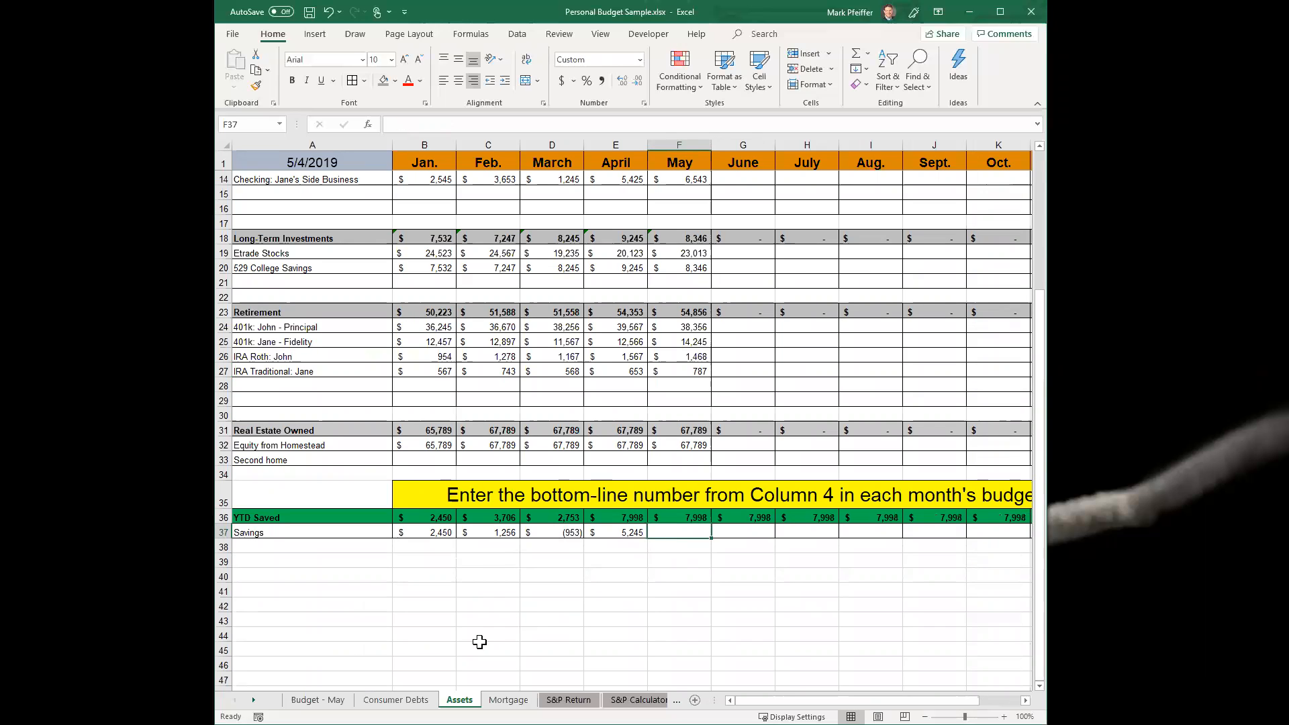
key("ctrl+Page_Up")
key("ctrl+Page_Up")
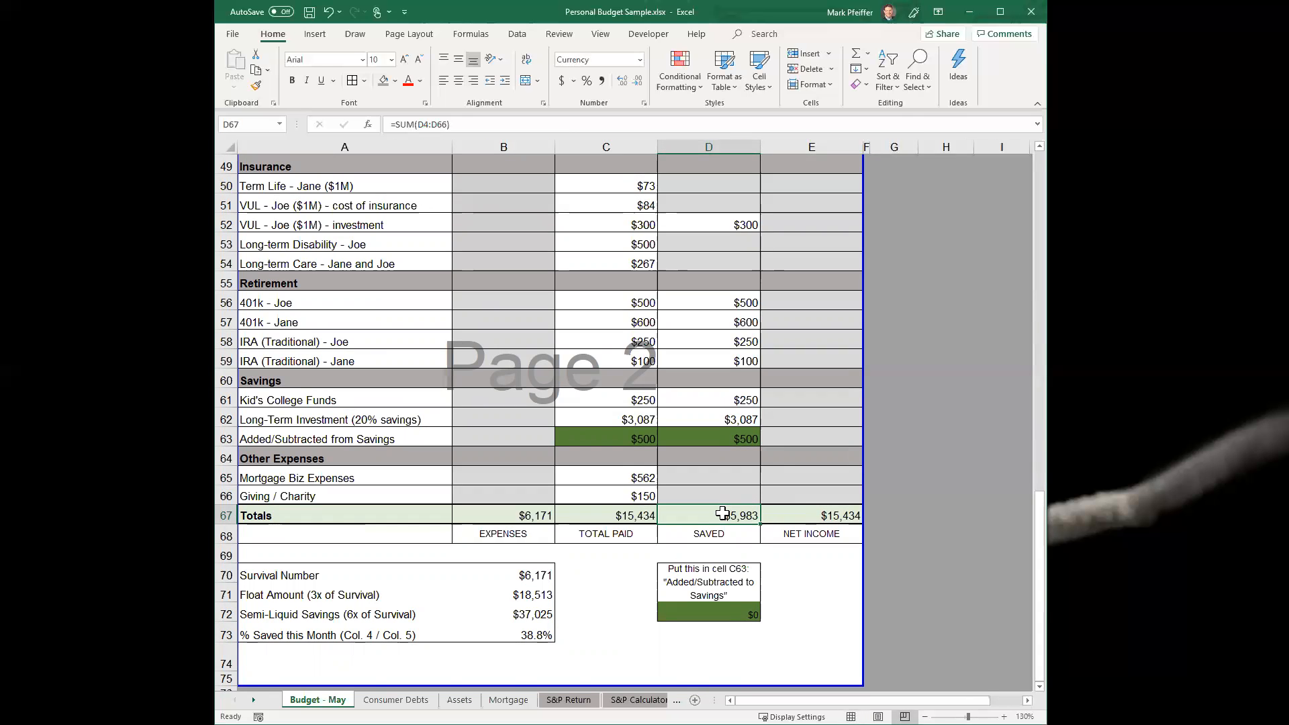
key("ctrl+Page_Down")
key("ctrl+Page_Down")
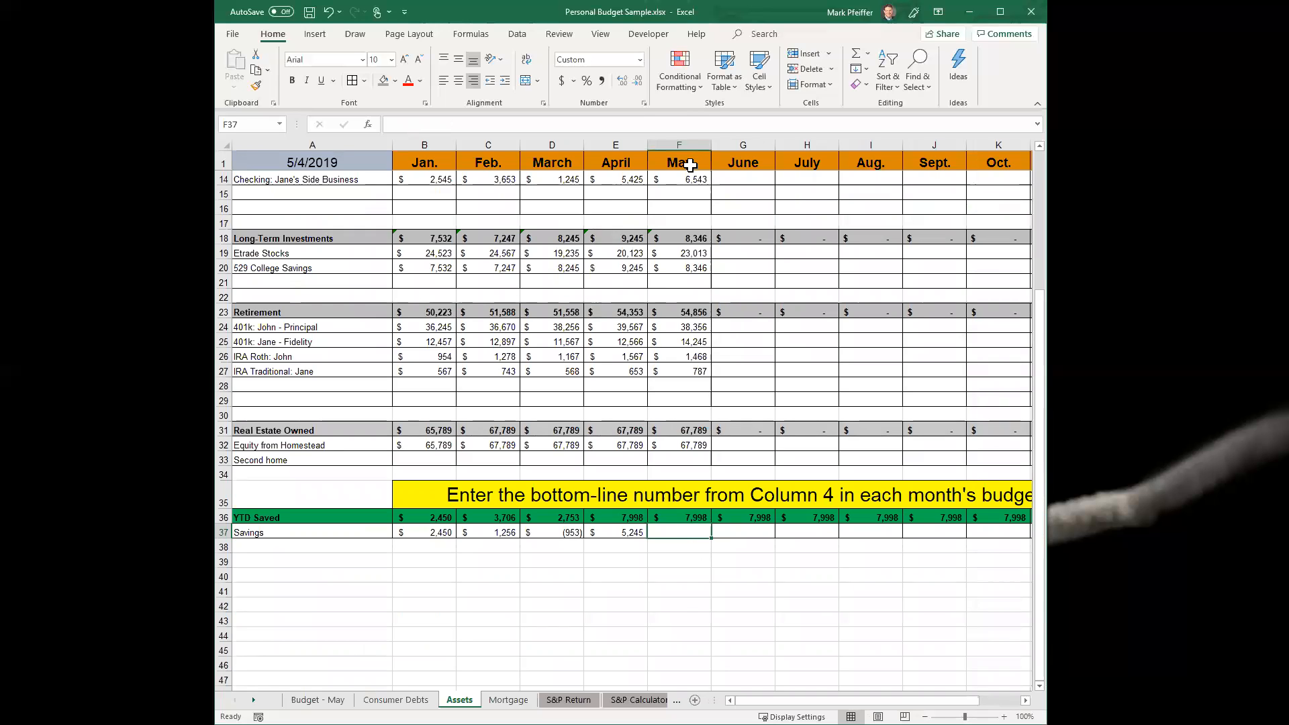
type("5")
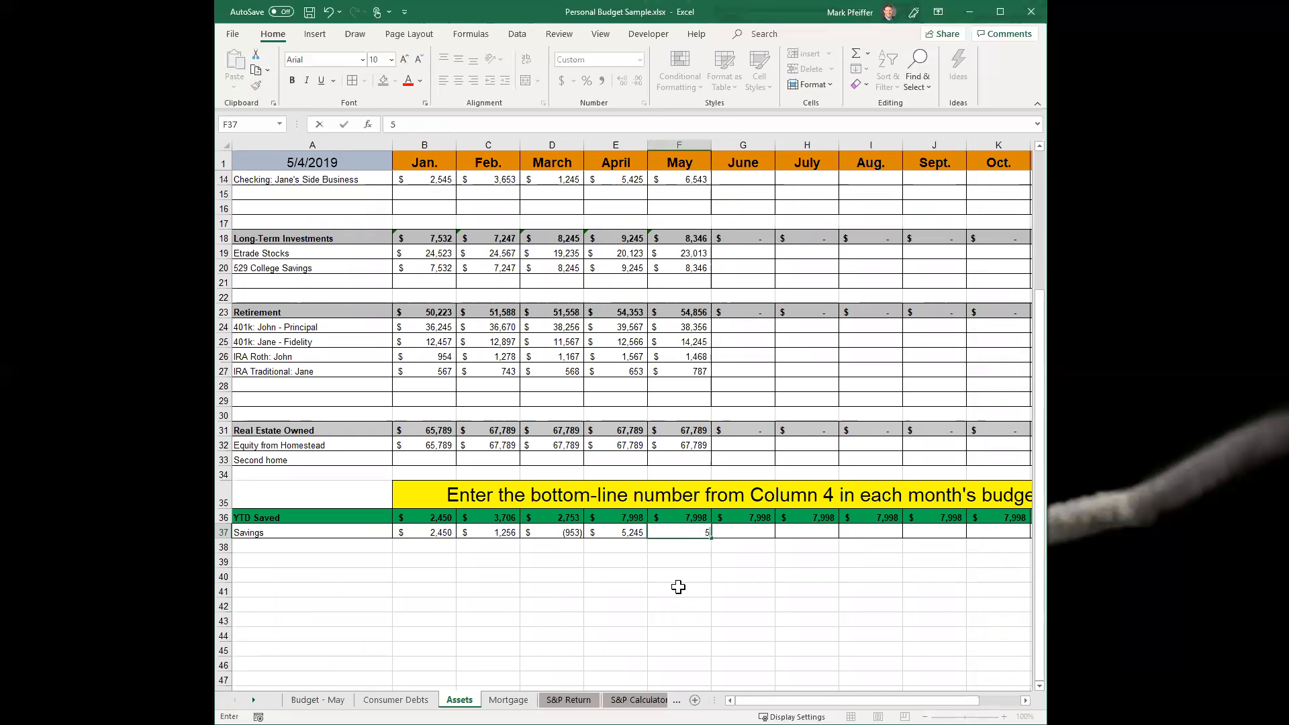
type("983")
key("Return")
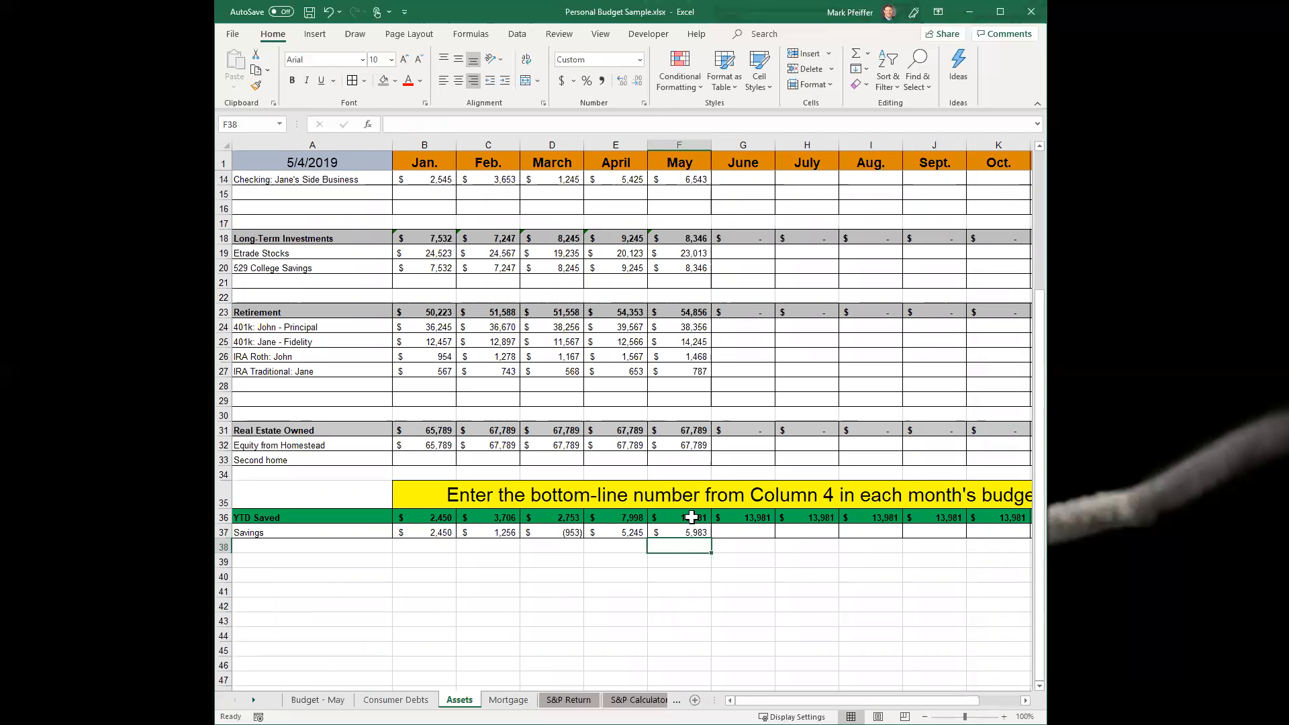
left_click(694, 518)
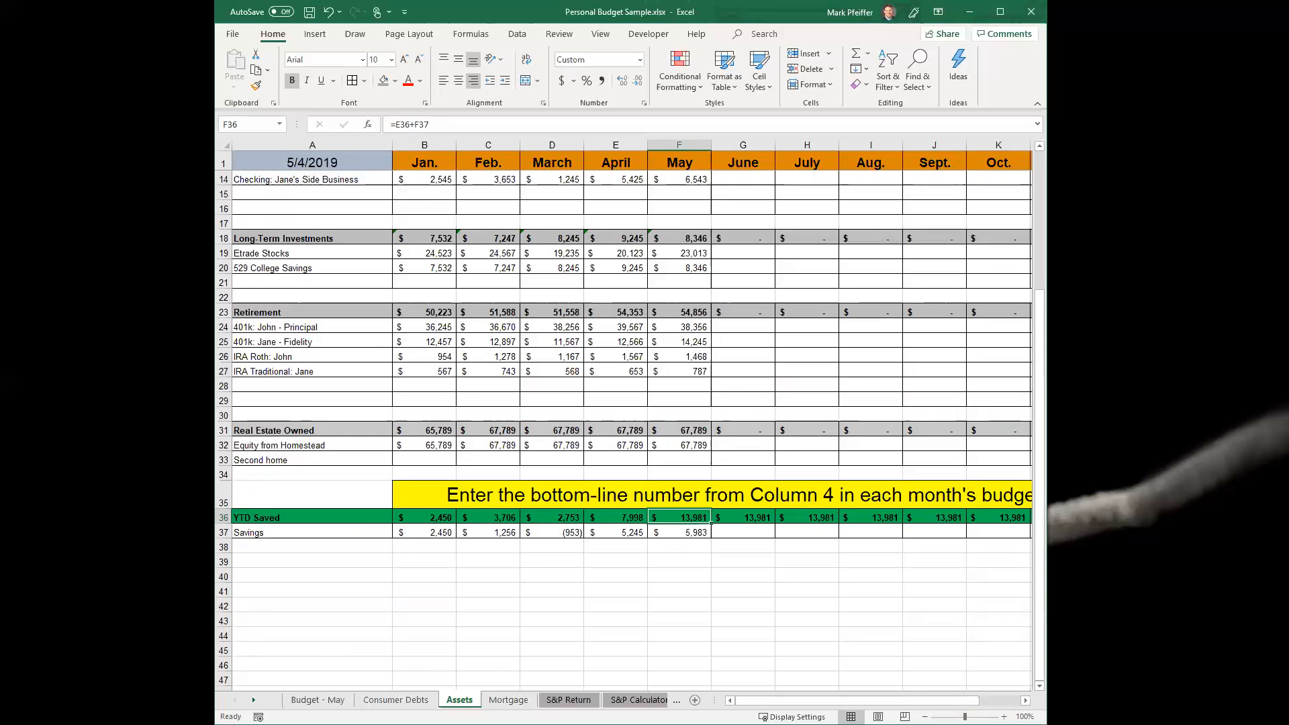
- Return to the Budget - May sheet and glance at the VUL investment row and D52
left_click(323, 699)
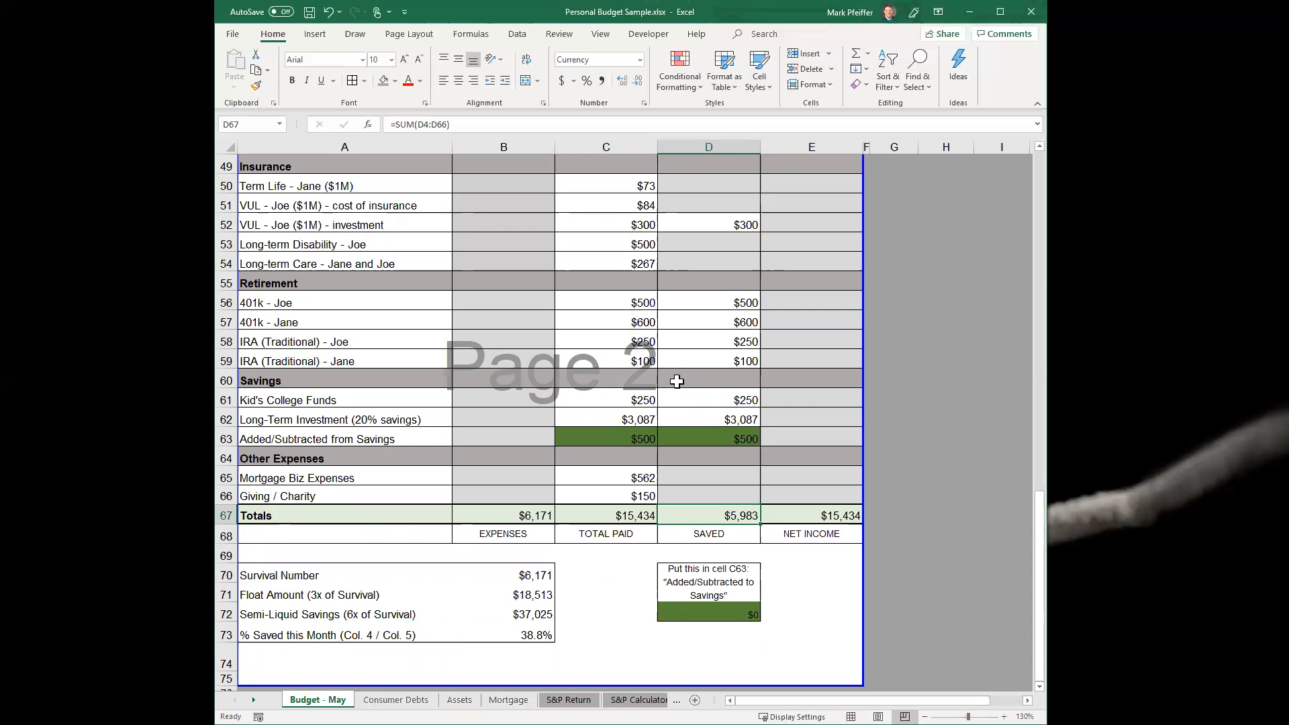
scroll(668, 386, "up", 2)
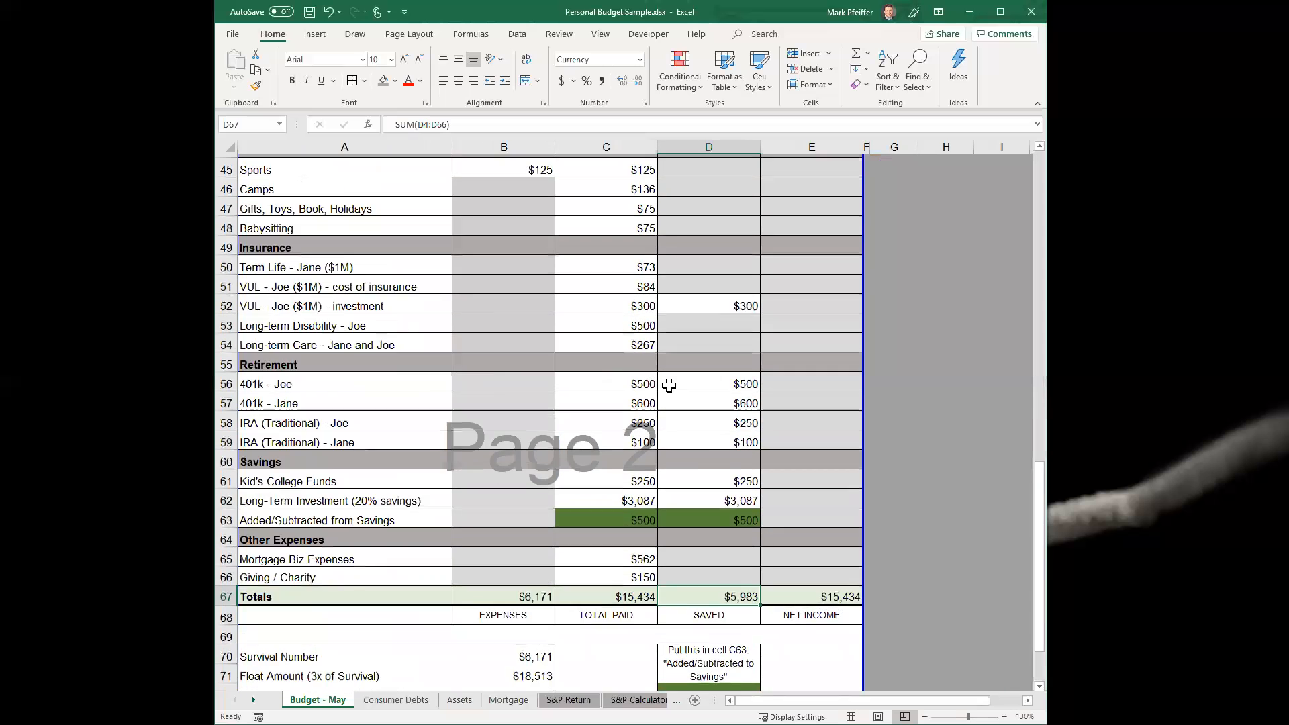
scroll(669, 385, "up", 2)
left_click(695, 342)
left_click_drag(696, 342, 343, 334)
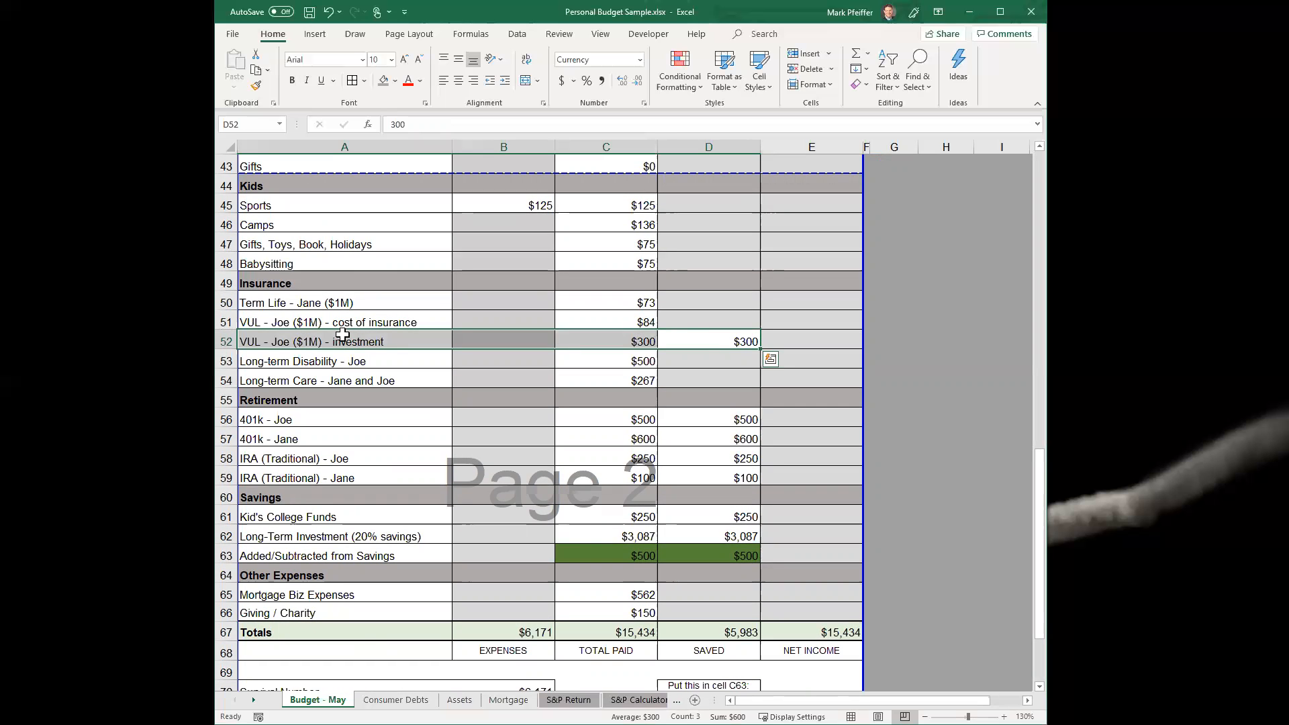
left_click(707, 346)
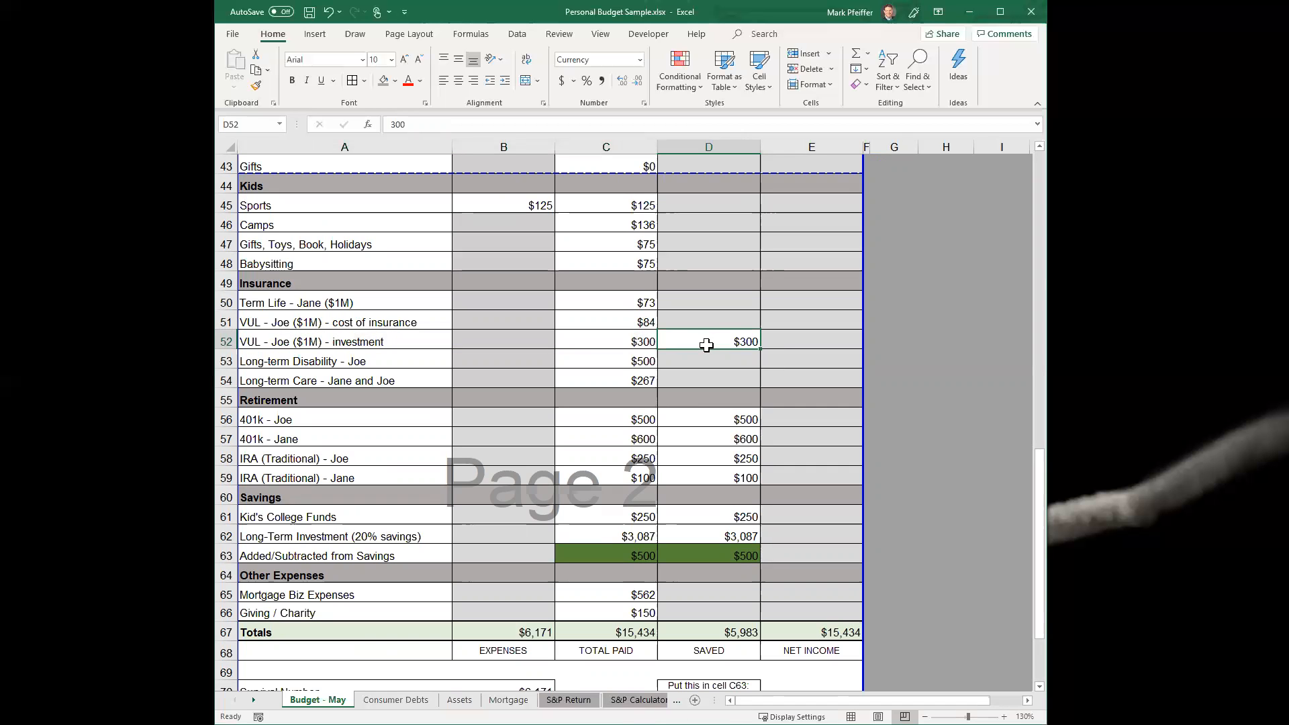
scroll(706, 345, "up", 10)
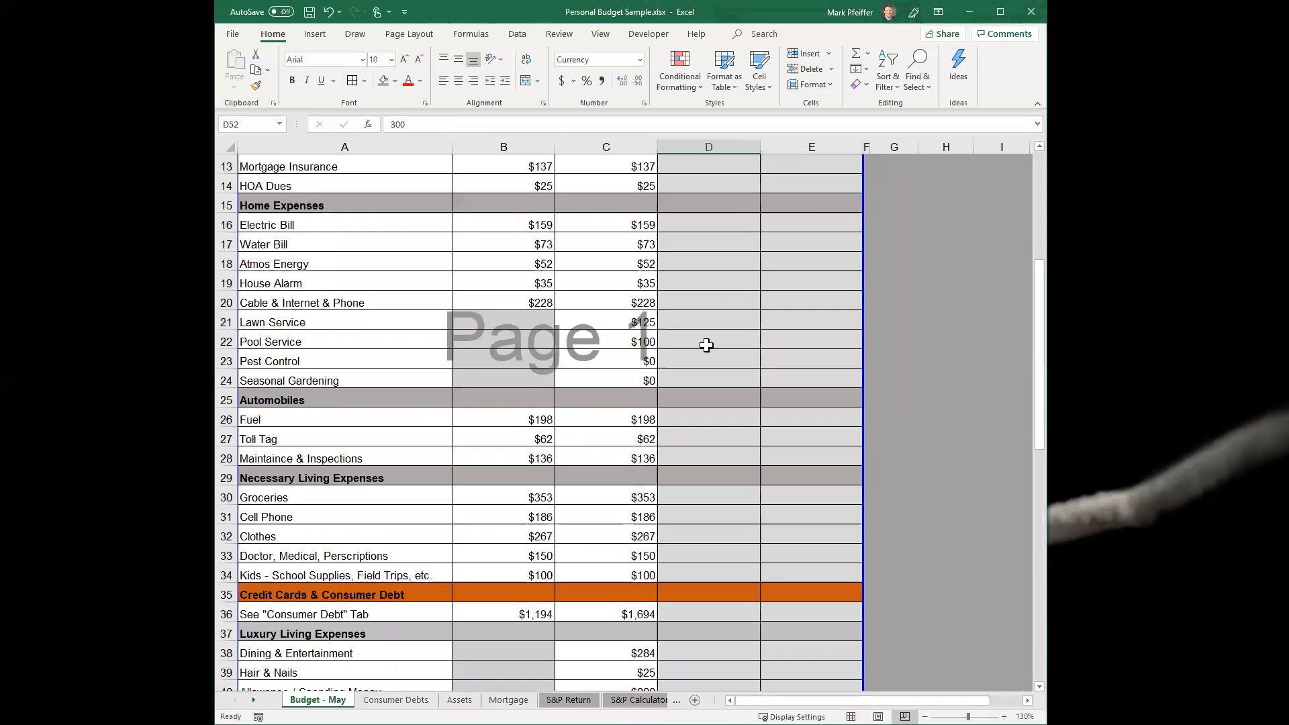
scroll(711, 340, "up", 5)
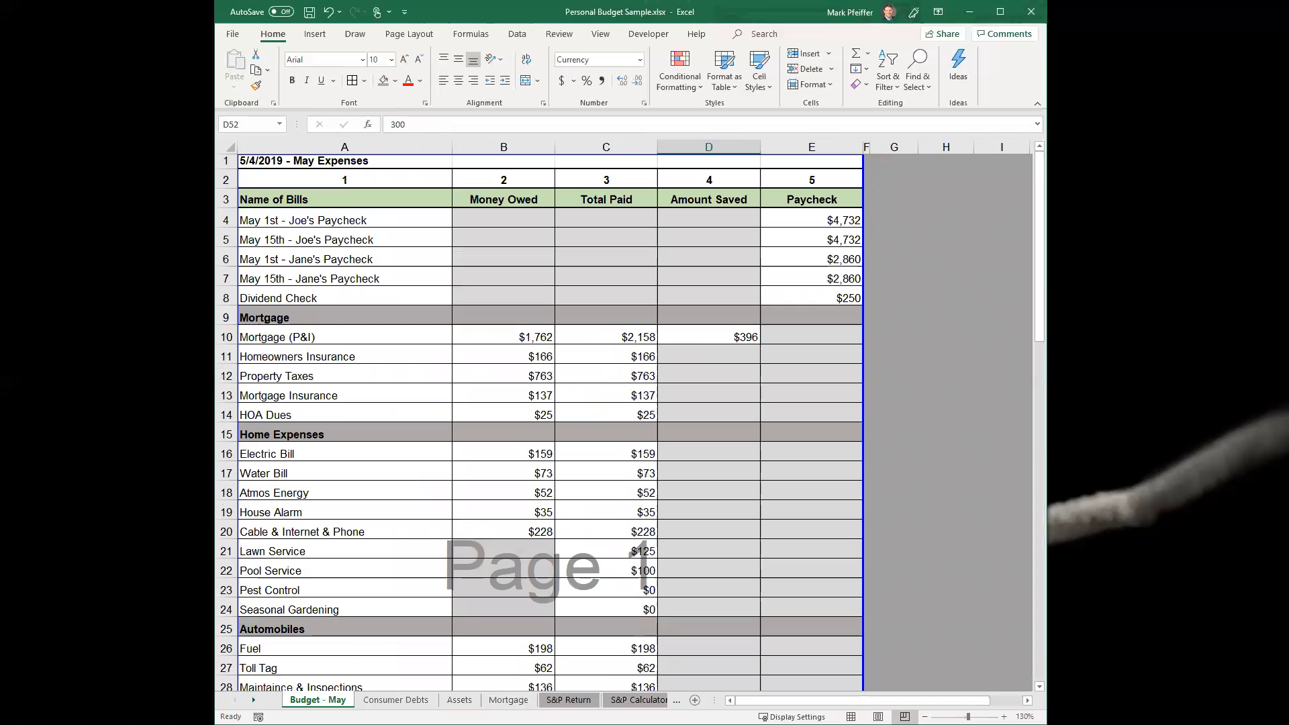